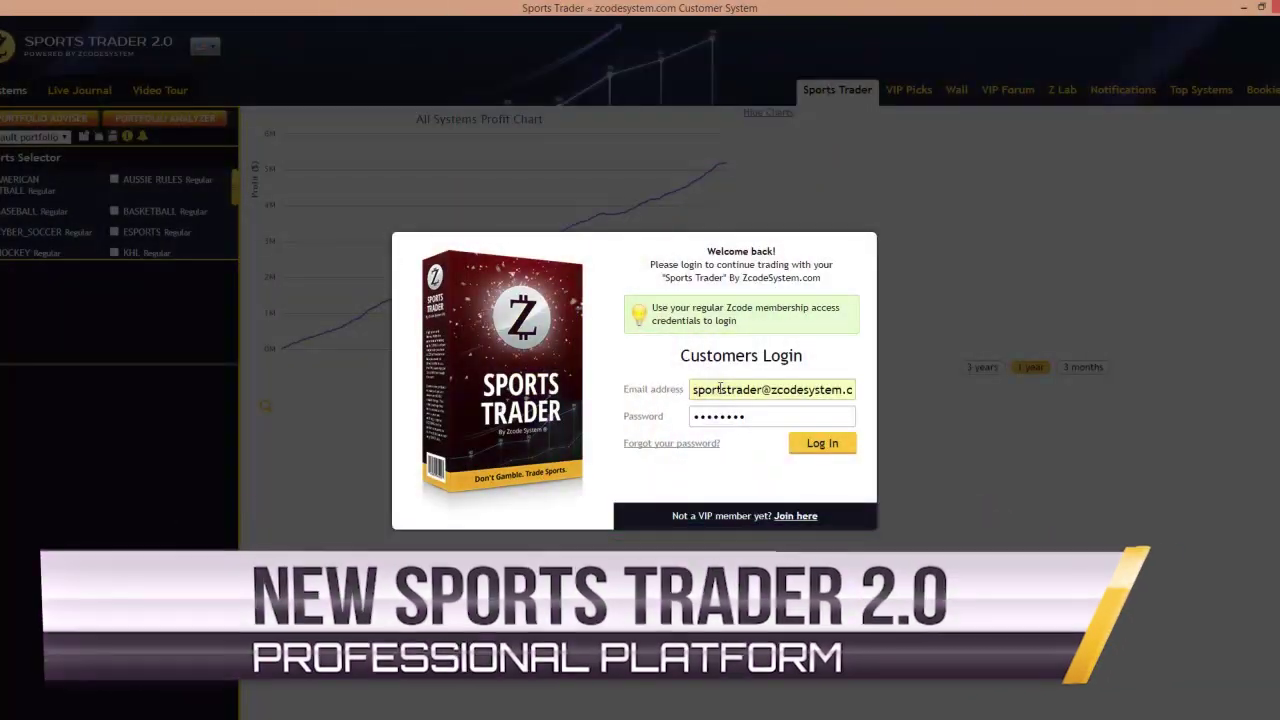
Log in to show the All Systems and Sports Portfolio profit charts and upcoming games
left_click(822, 443)
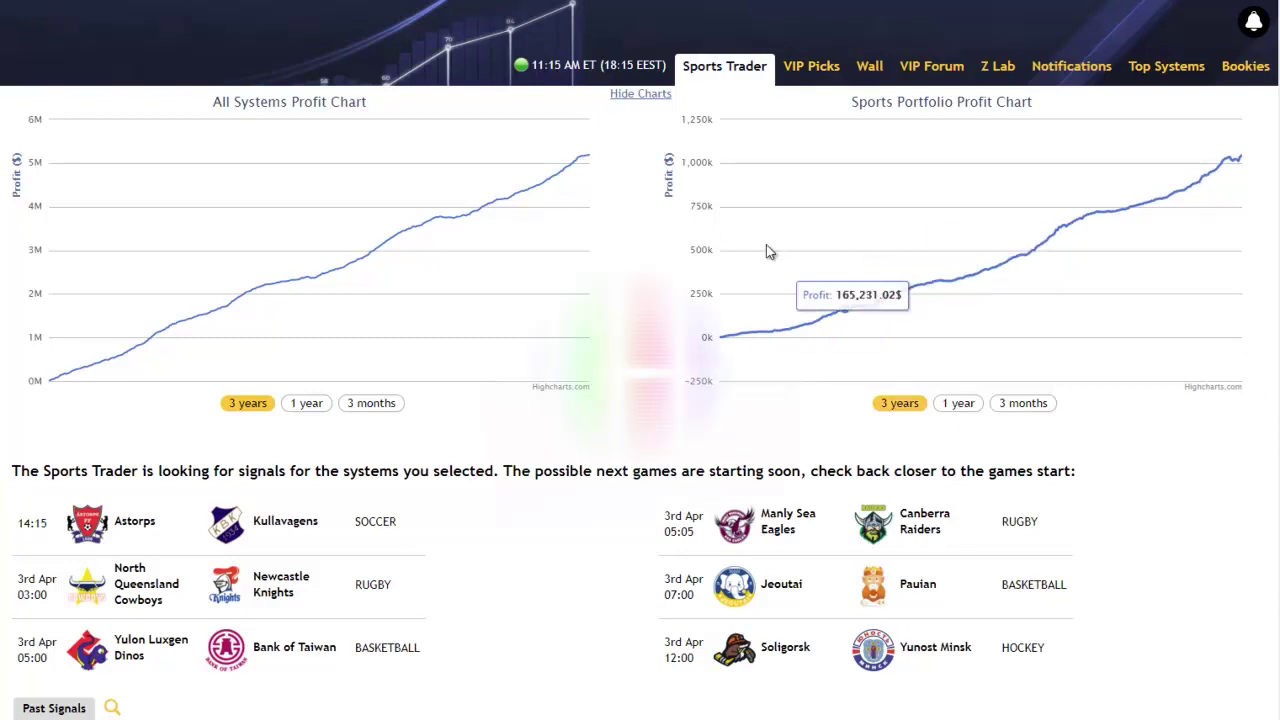
Scroll down to review the Past Signals table, then back up to the dashboard top
scroll(236, 378, "down", 1)
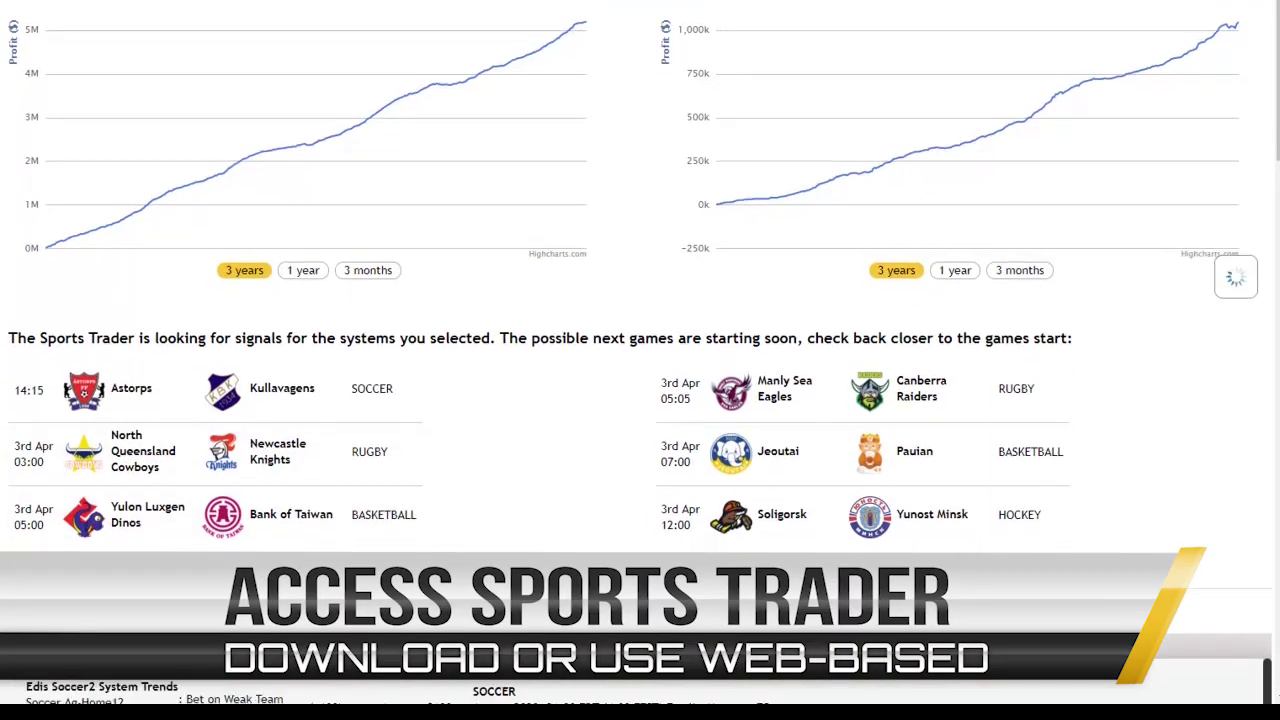
scroll(163, 503, "down", 2)
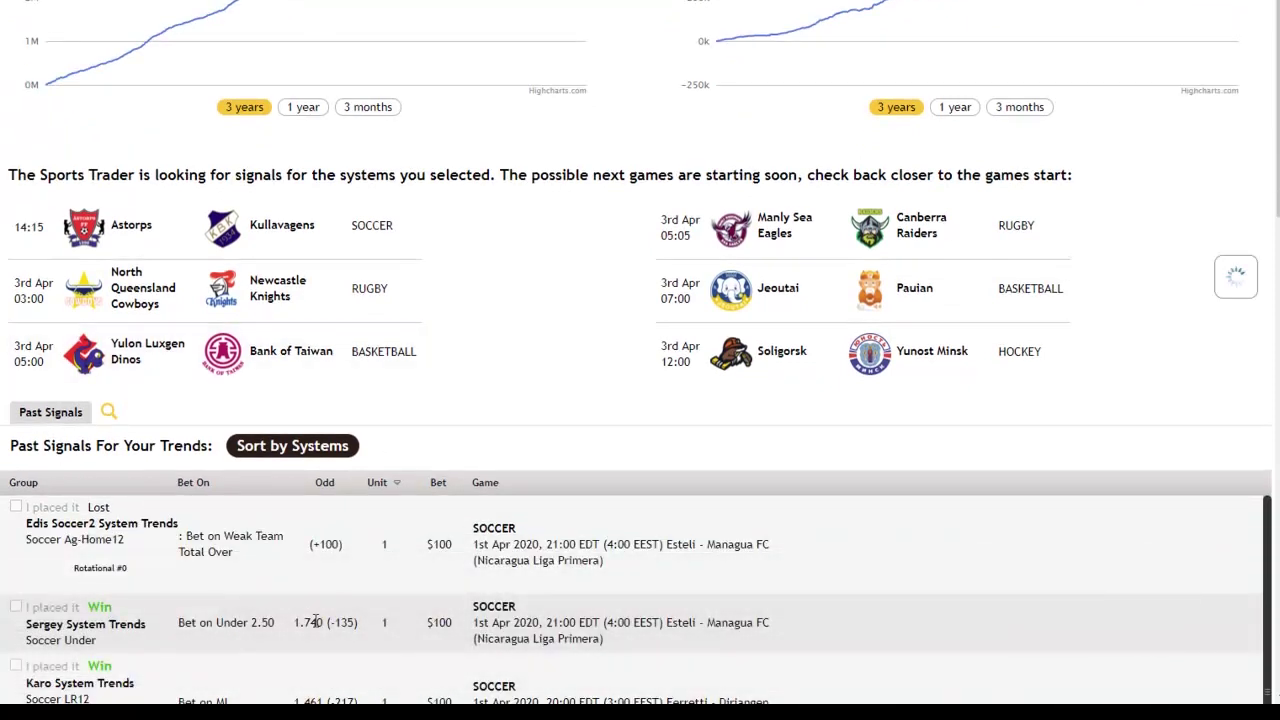
scroll(449, 532, "up", 2)
scroll(449, 532, "up", 1)
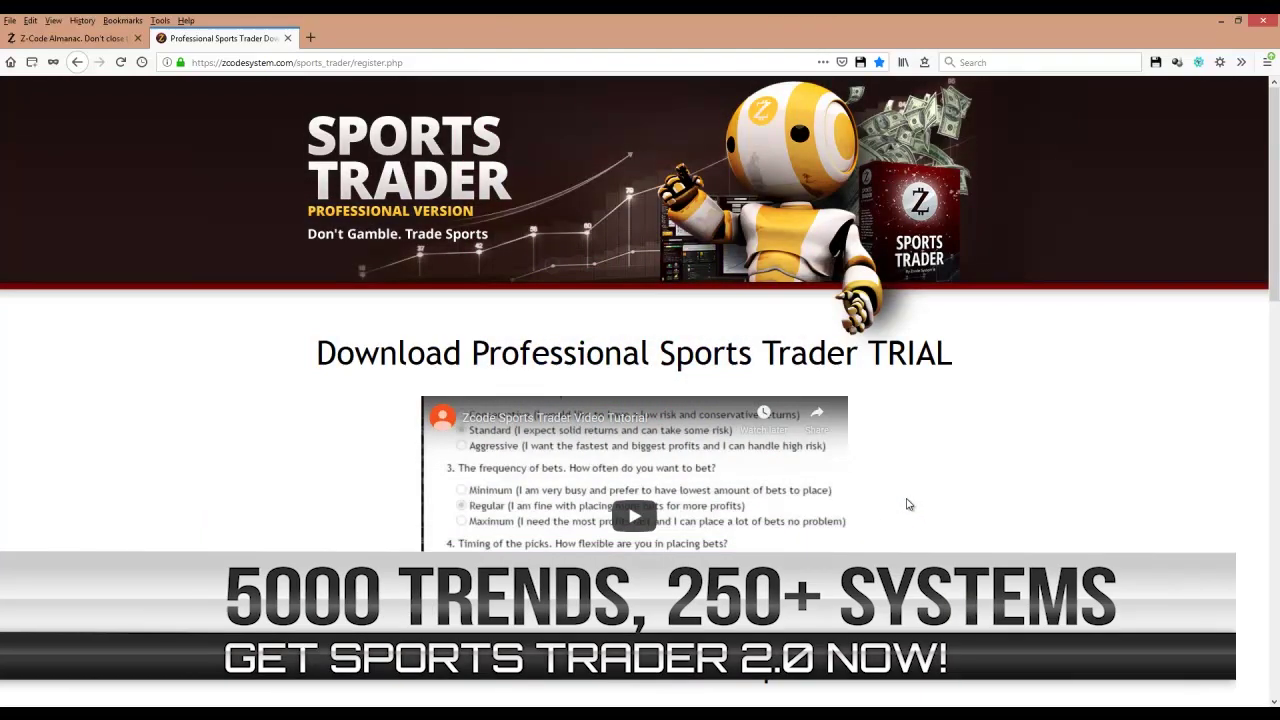
Scroll the download page down to the 'Choose Your OS version' section
scroll(908, 504, "down", 3)
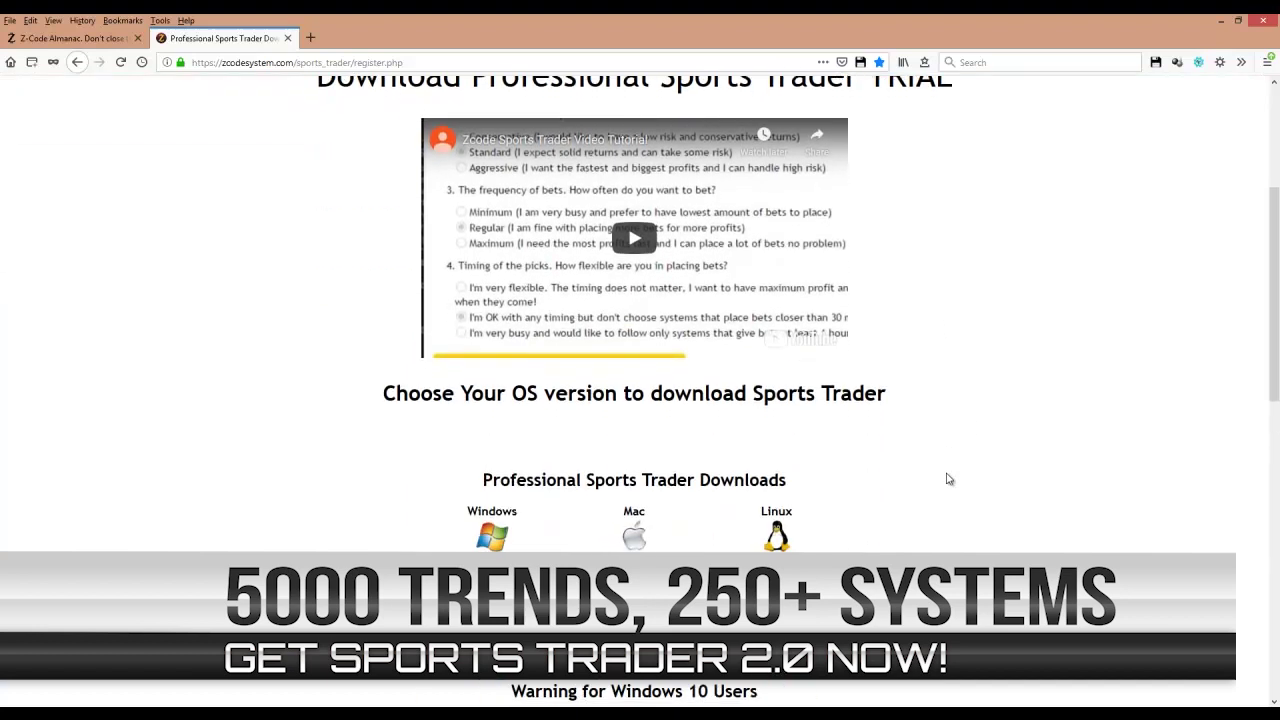
scroll(949, 479, "down", 1)
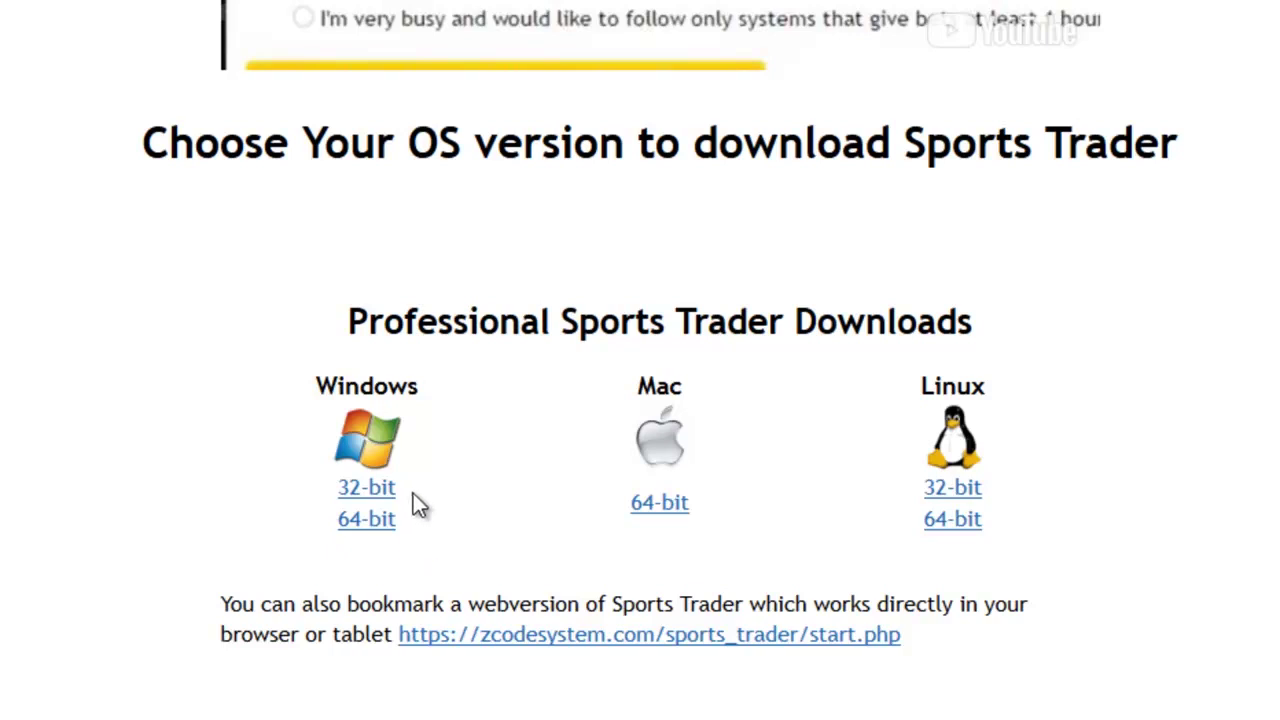
Save the Windows 32-bit installer SportsTrader-win-i32.exe to disk
right_click(368, 490)
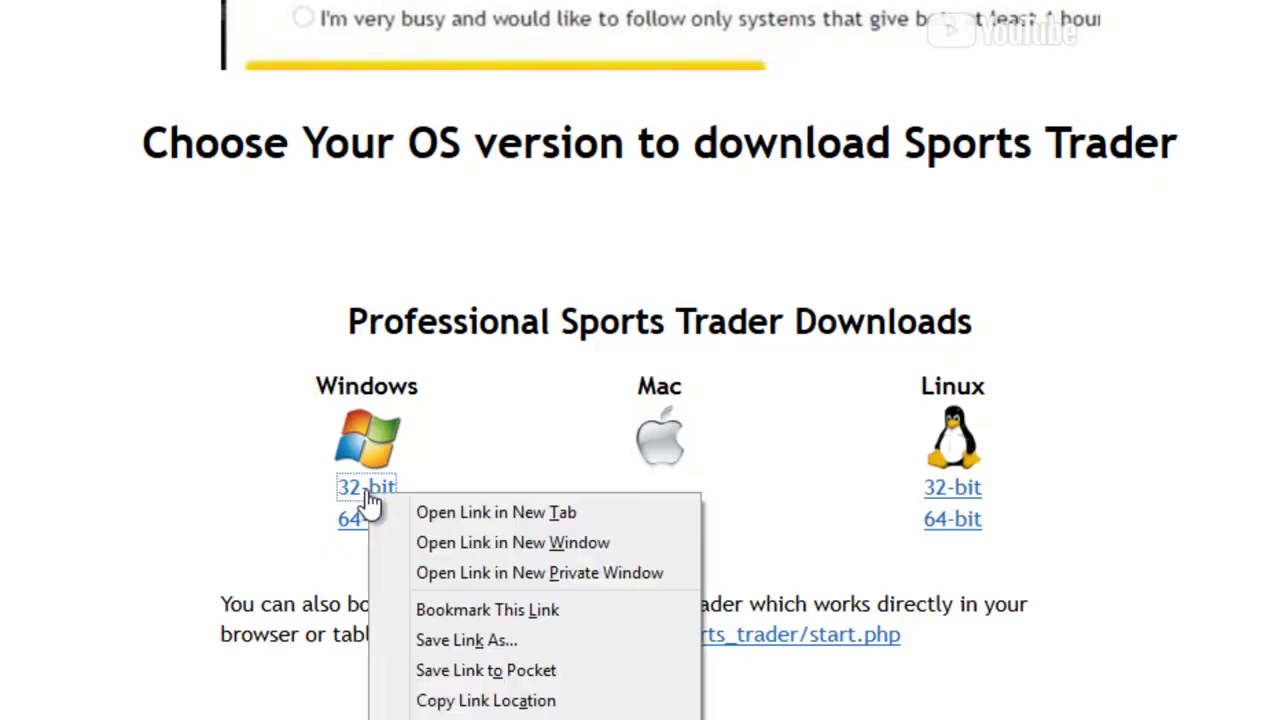
left_click(481, 640)
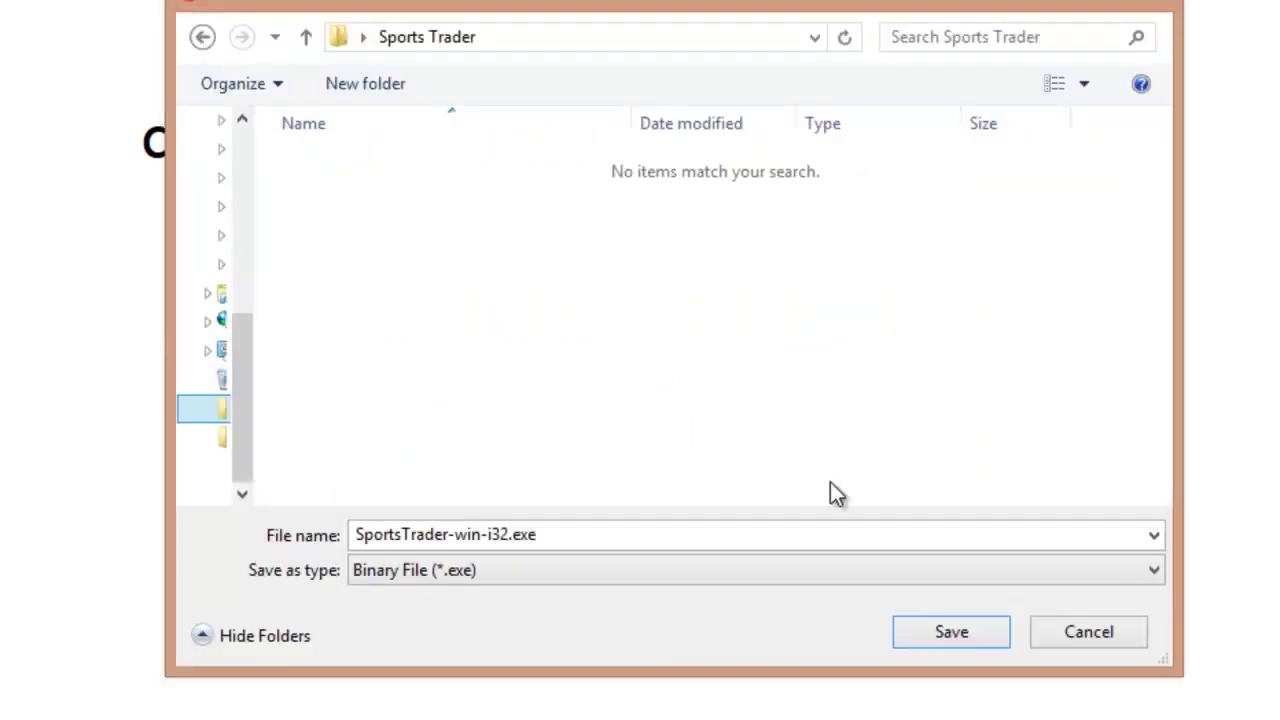
left_click(951, 631)
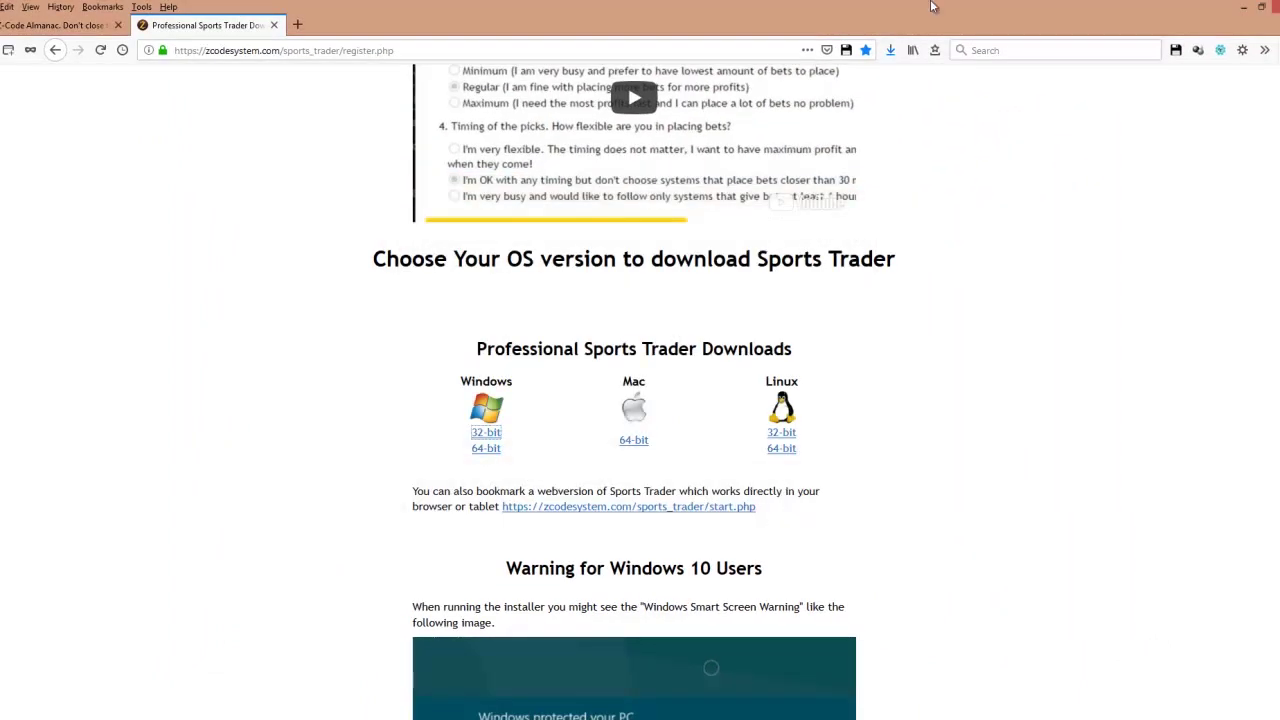
Launch the downloaded installer, running it anyway past the SmartScreen warning
left_click(889, 50)
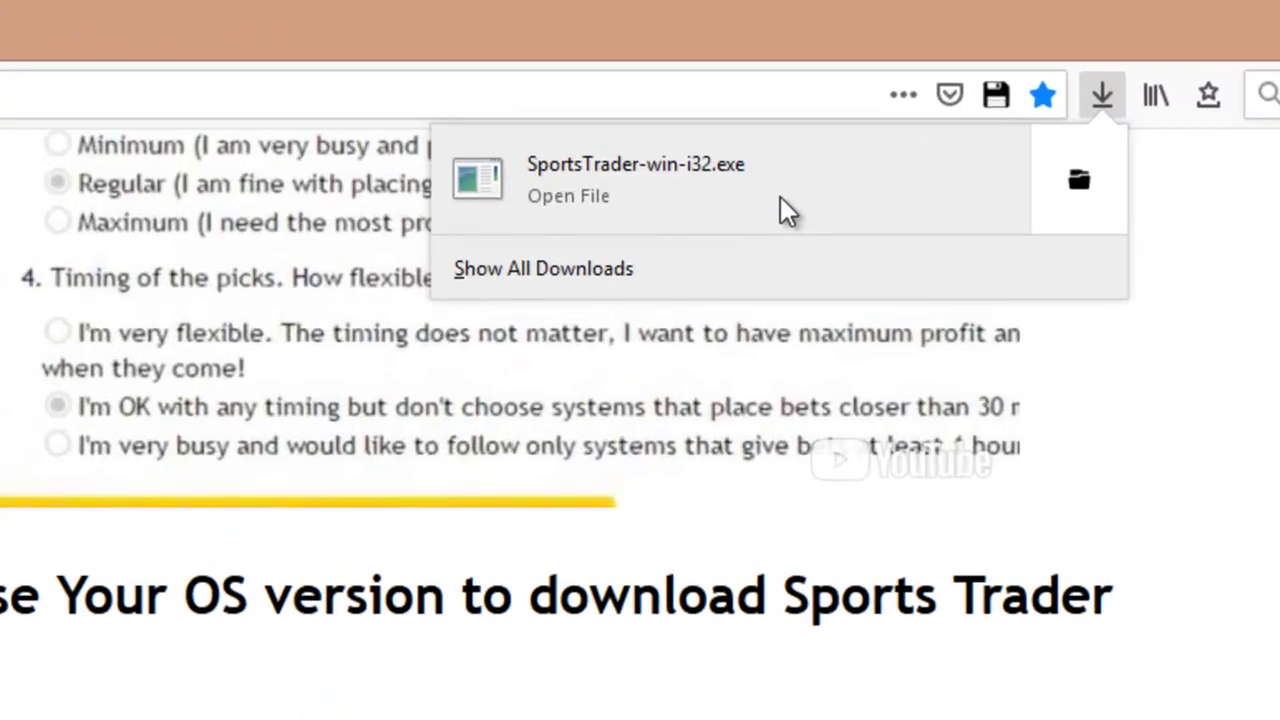
left_click(783, 200)
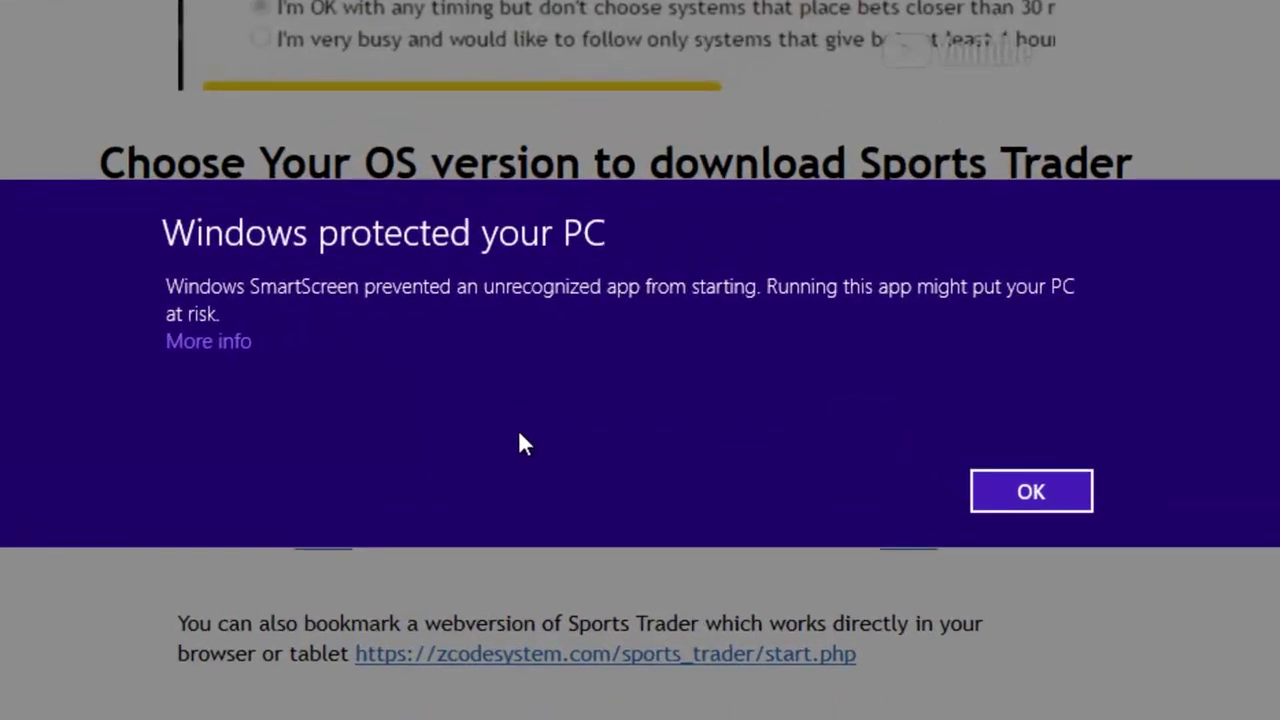
left_click(230, 344)
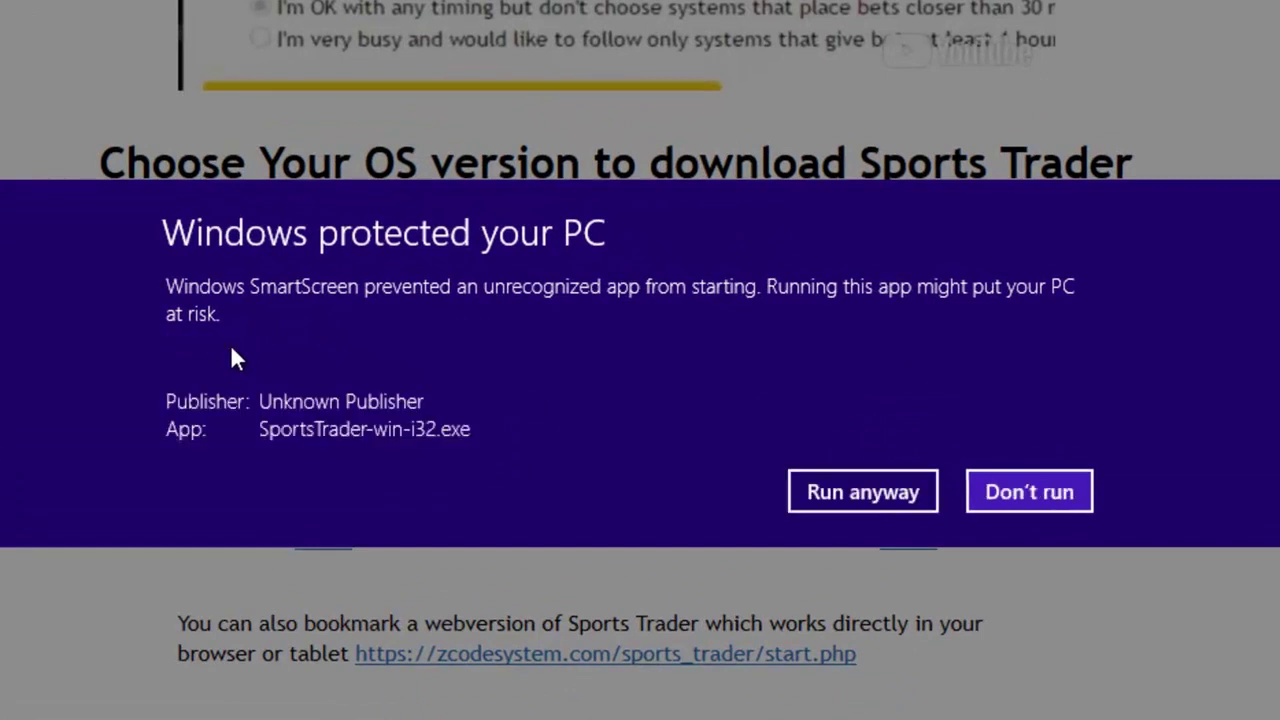
left_click(866, 492)
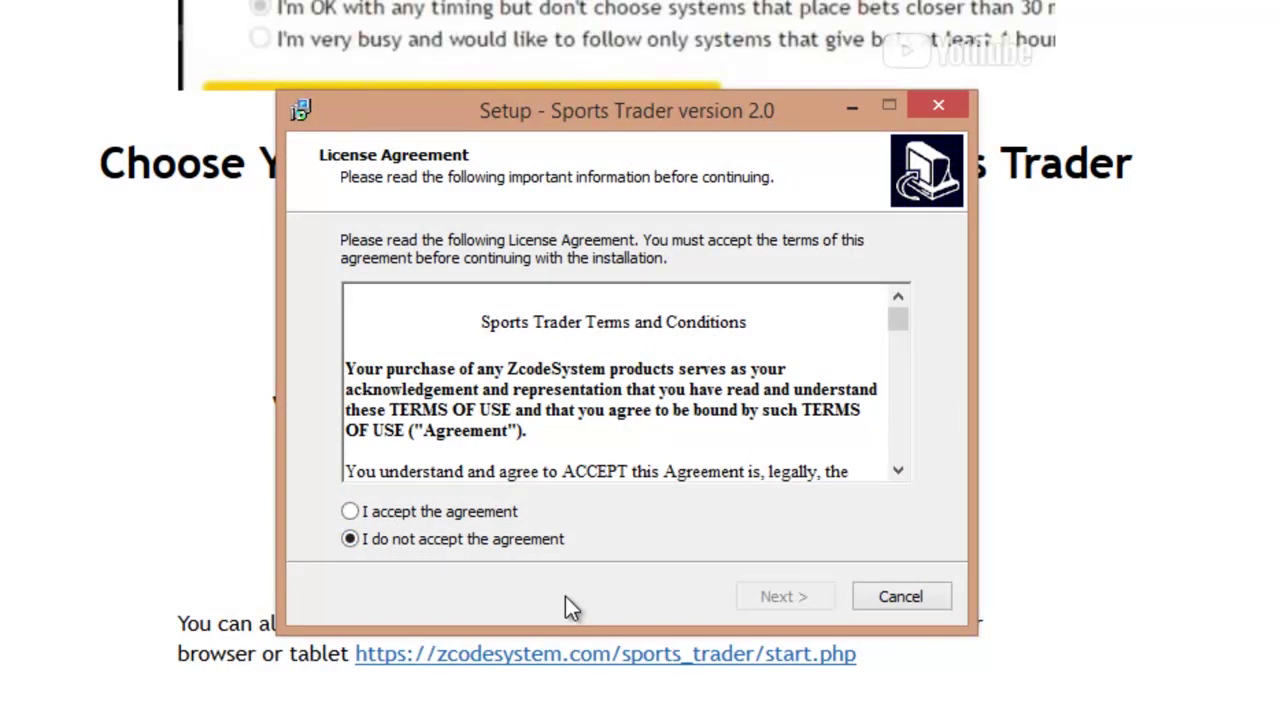
Accept the licence, keep the default shortcuts, install, and finish with SportsTrader.exe set to run
left_click(495, 515)
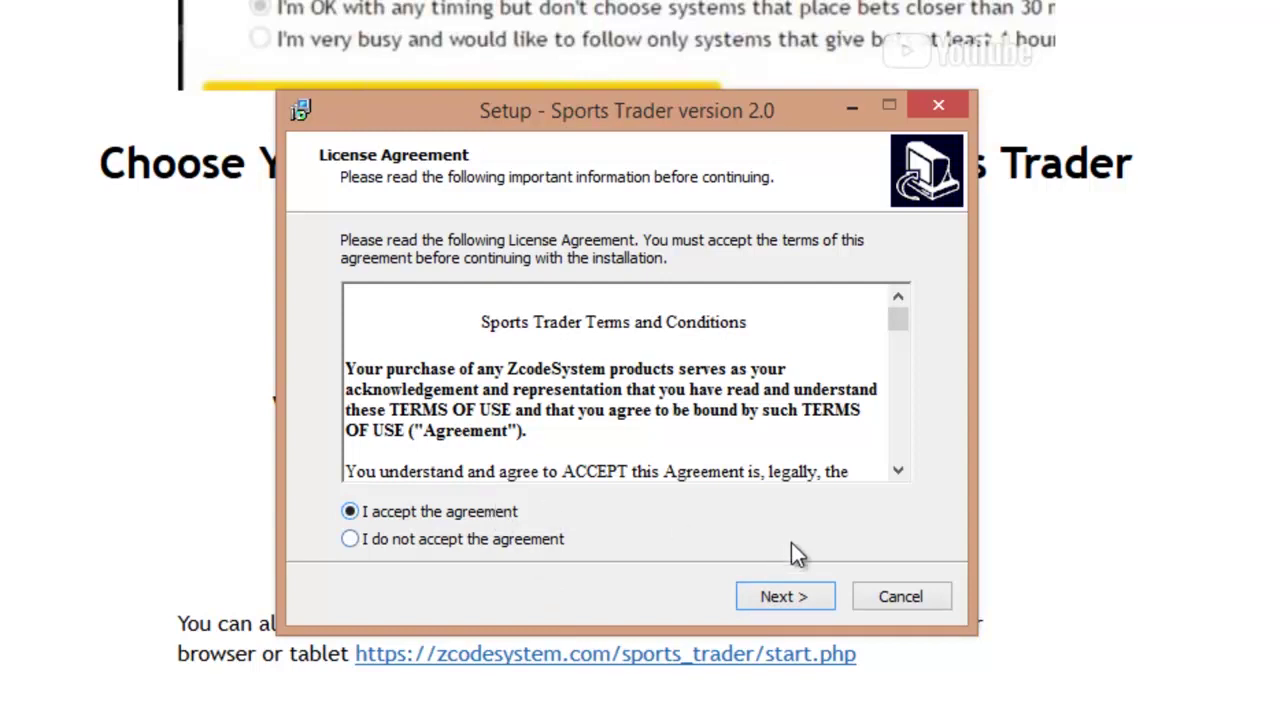
left_click(801, 596)
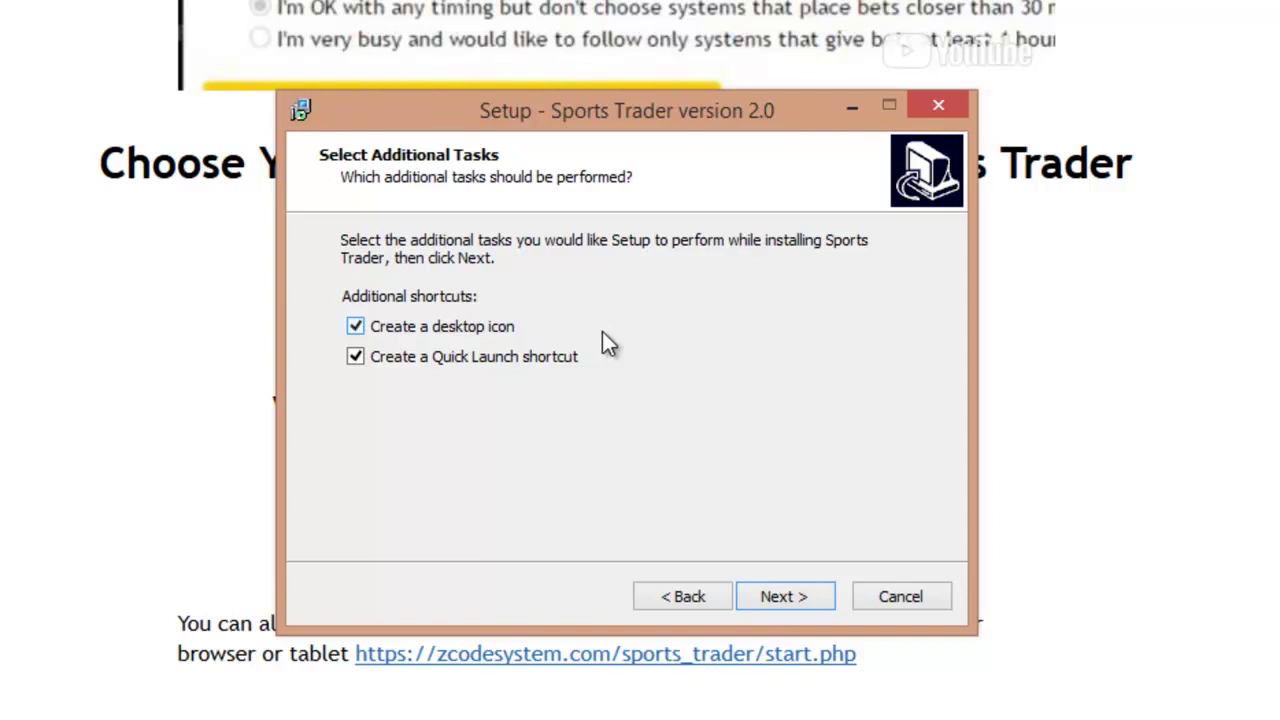
left_click(774, 598)
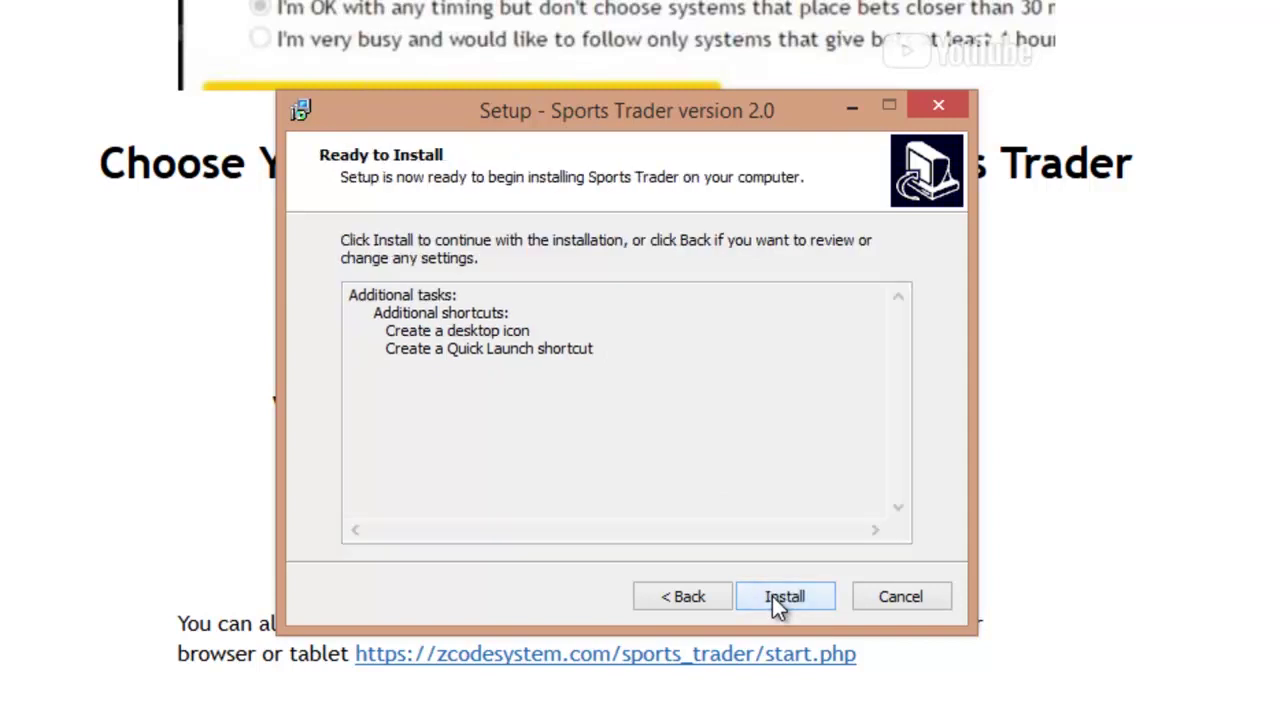
left_click(773, 598)
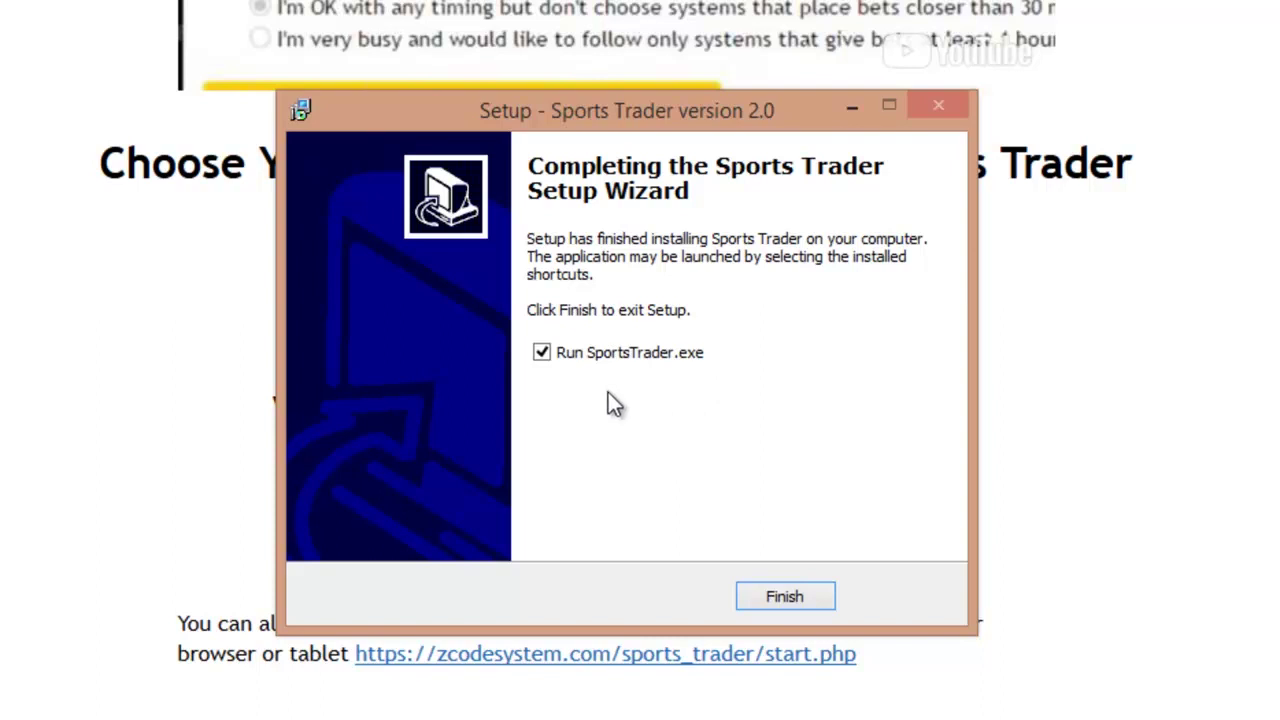
left_click(785, 597)
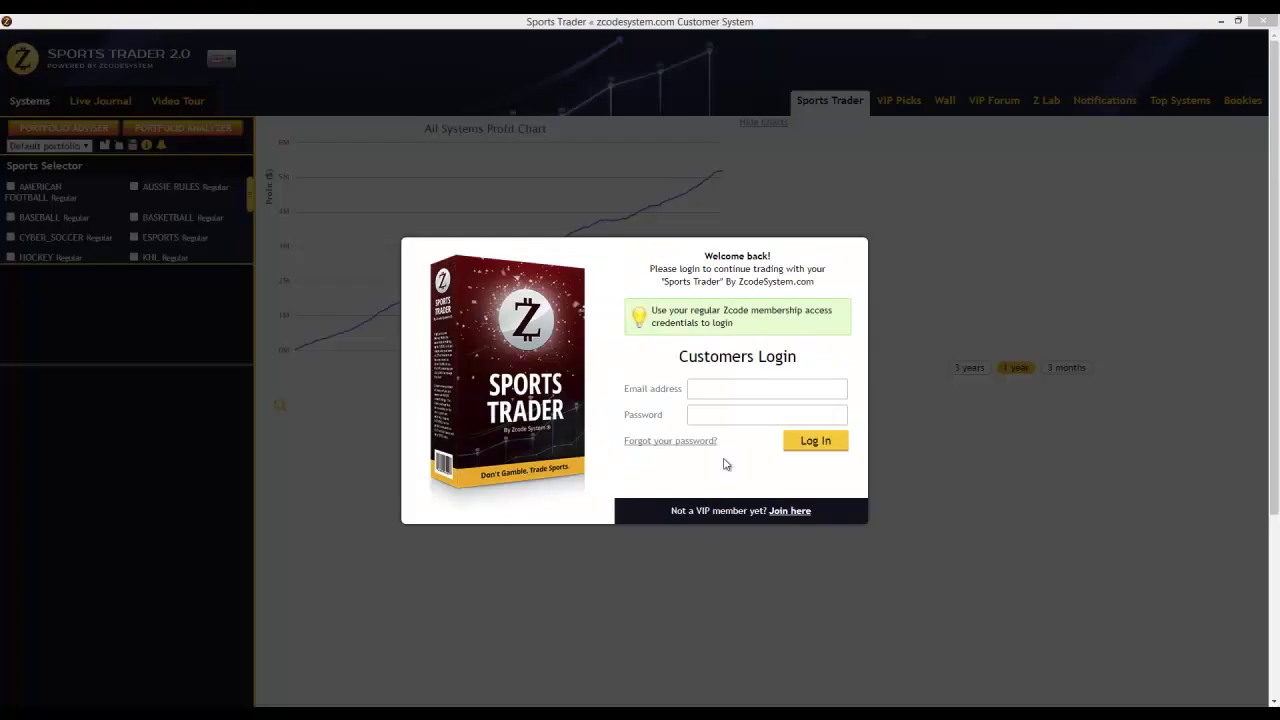
Enter the account e-mail via autocomplete and the account password, then log in
left_click(717, 388)
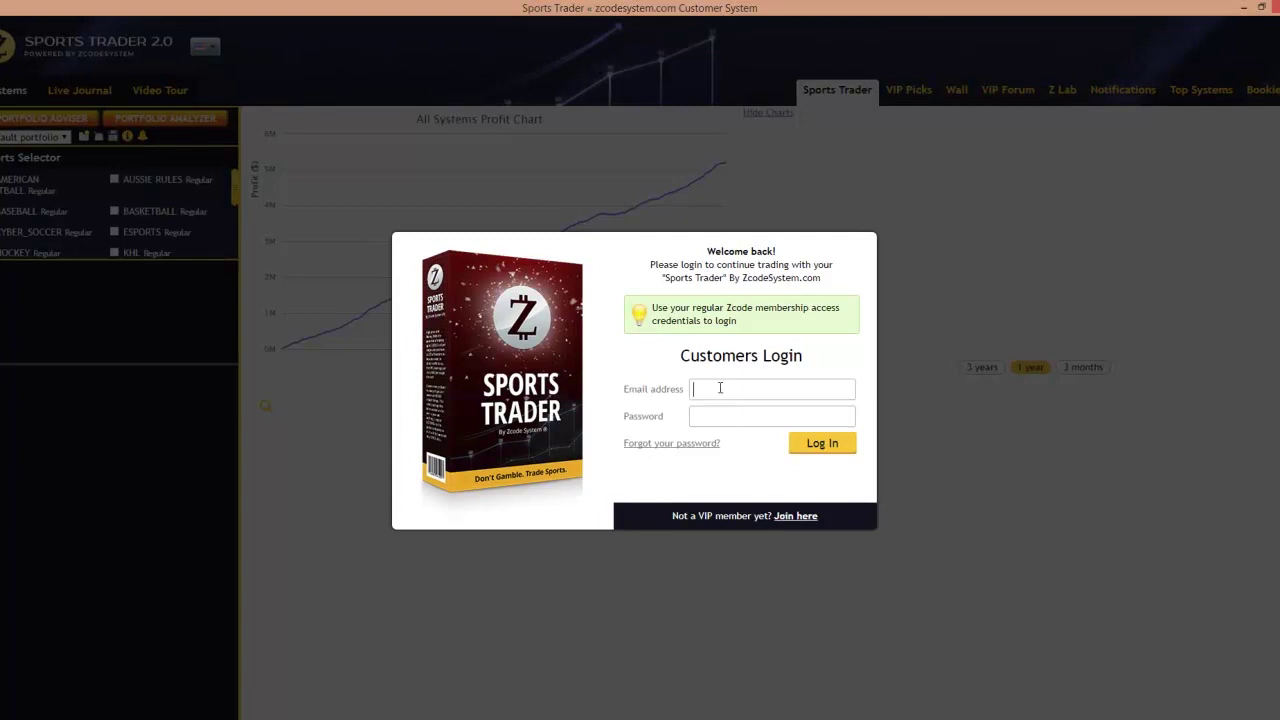
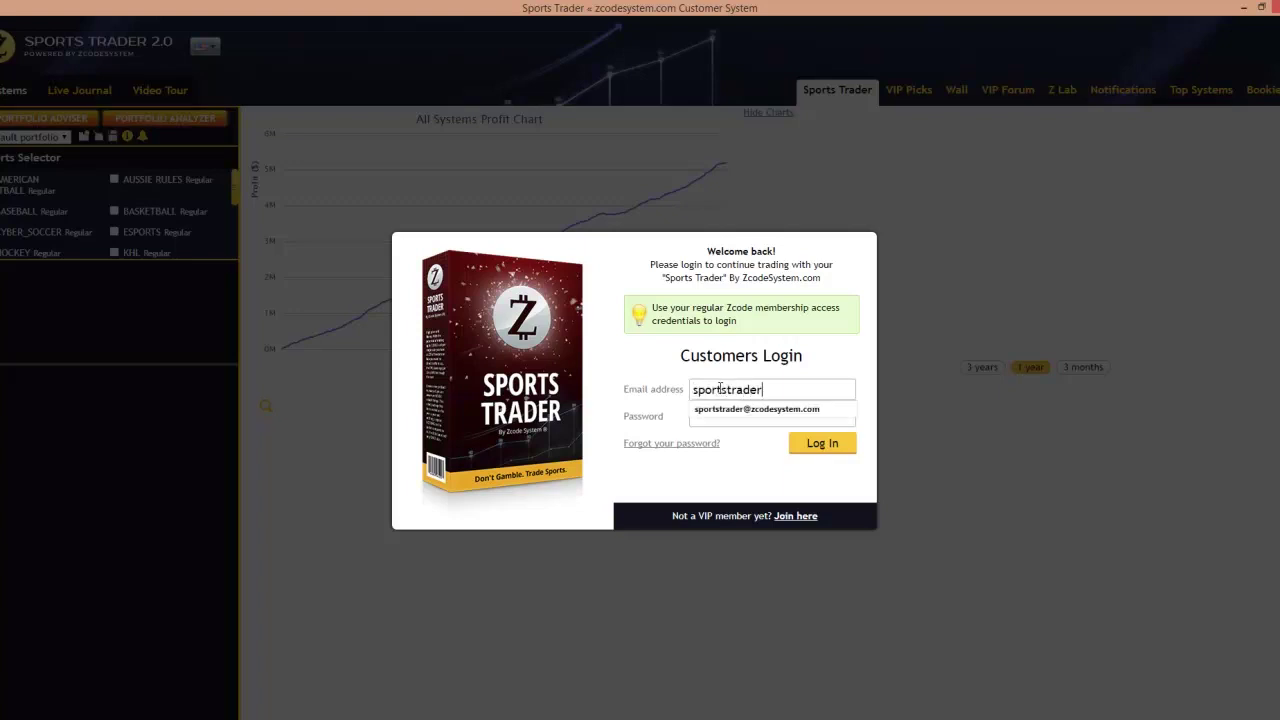
key("Down")
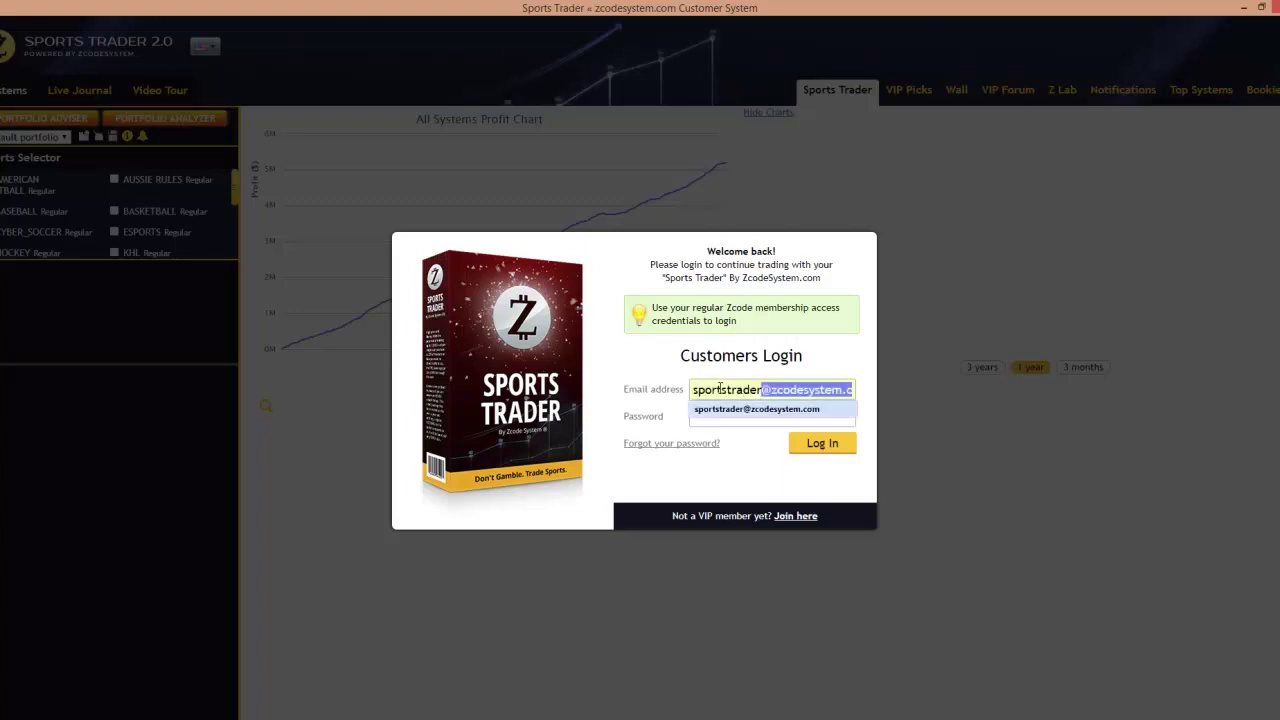
key("Tab")
type("********")
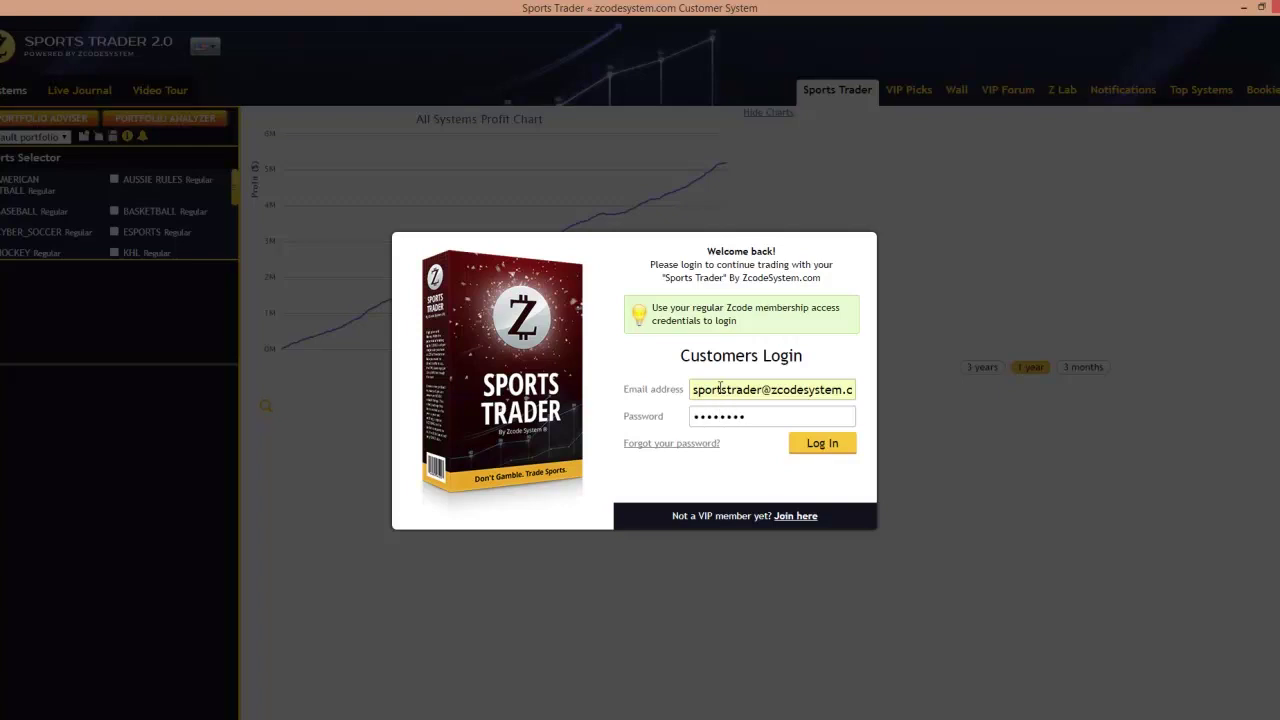
left_click(818, 444)
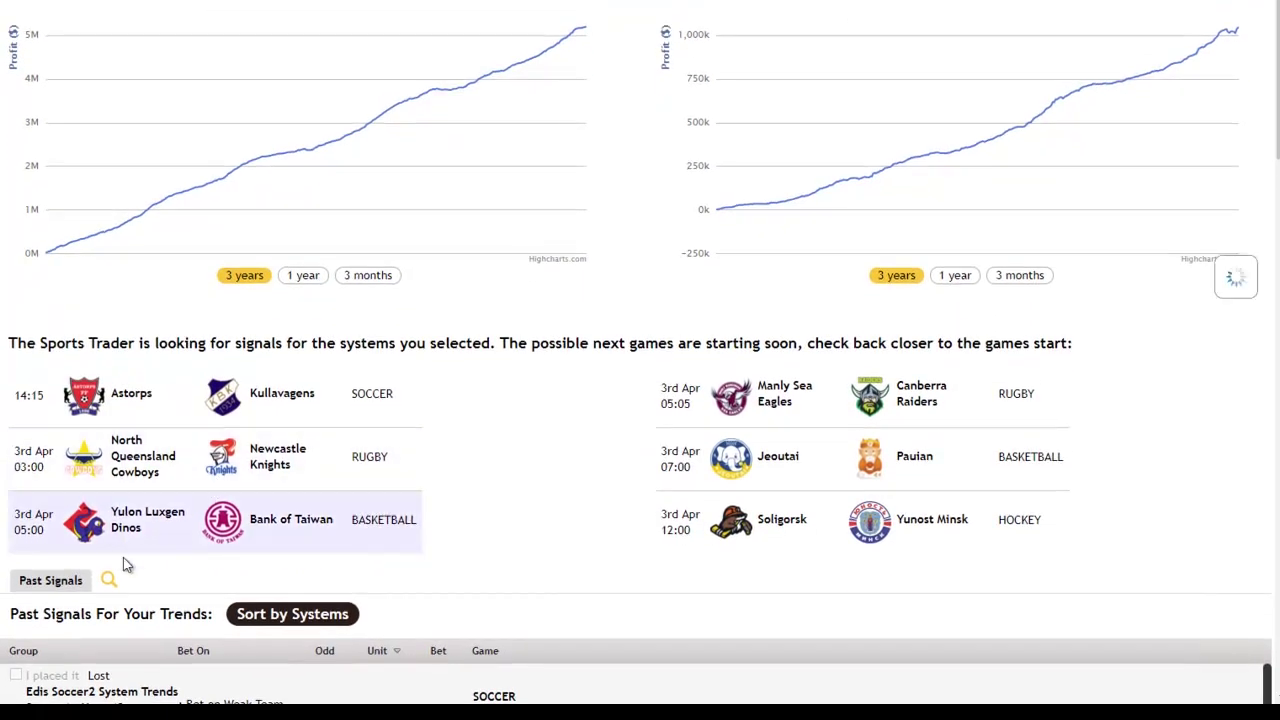
Scroll through the upcoming games and past signals, then back to the top
scroll(116, 568, "down", 2)
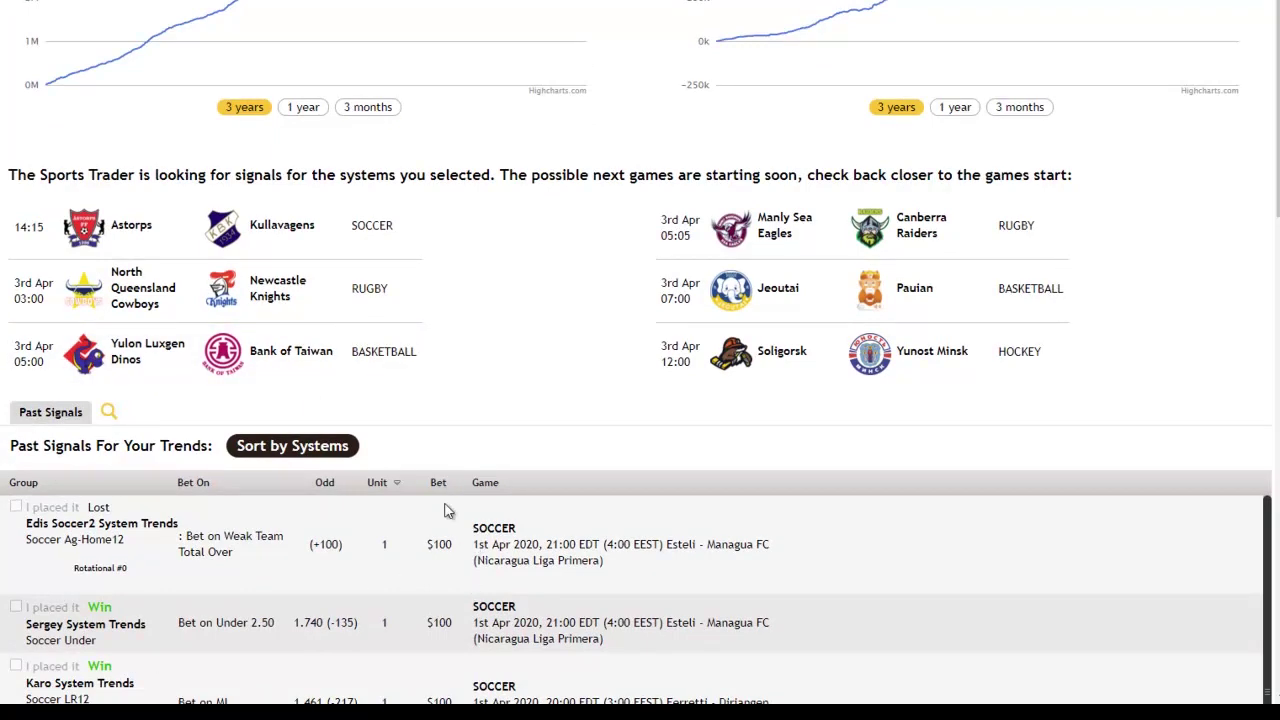
scroll(450, 519, "up", 1)
scroll(450, 519, "up", 2)
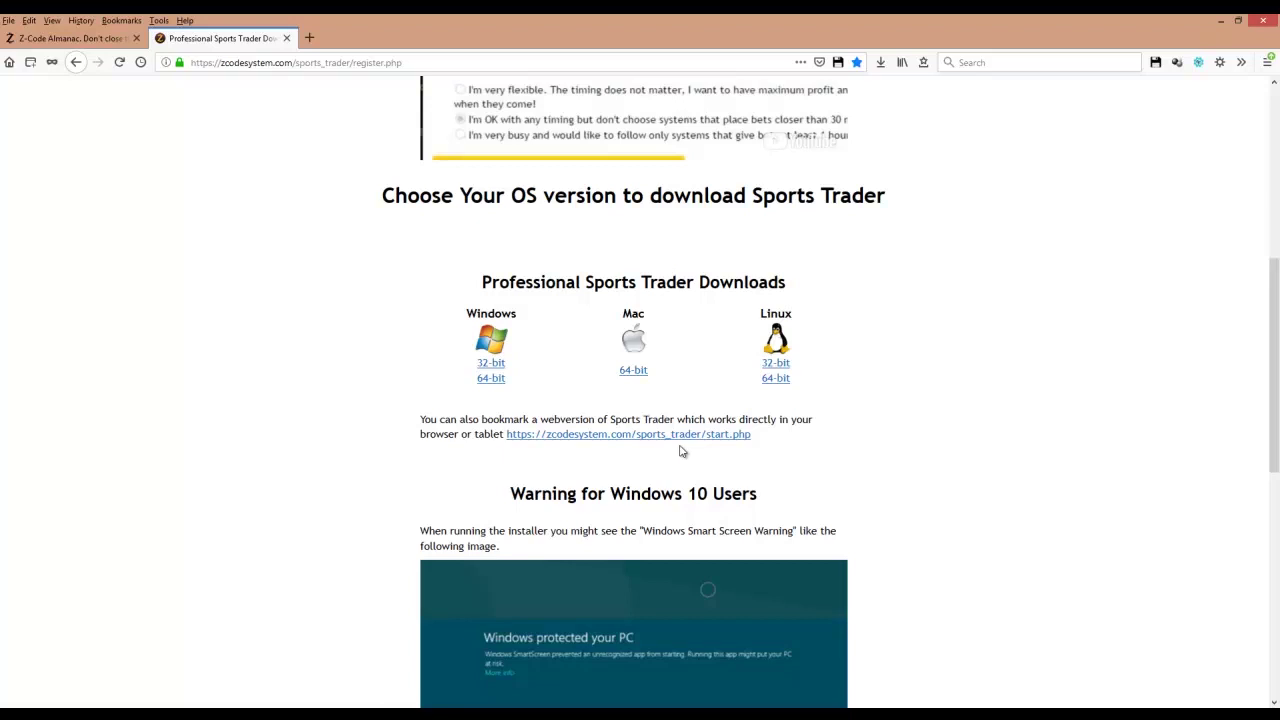
left_click_drag(769, 436, 581, 429)
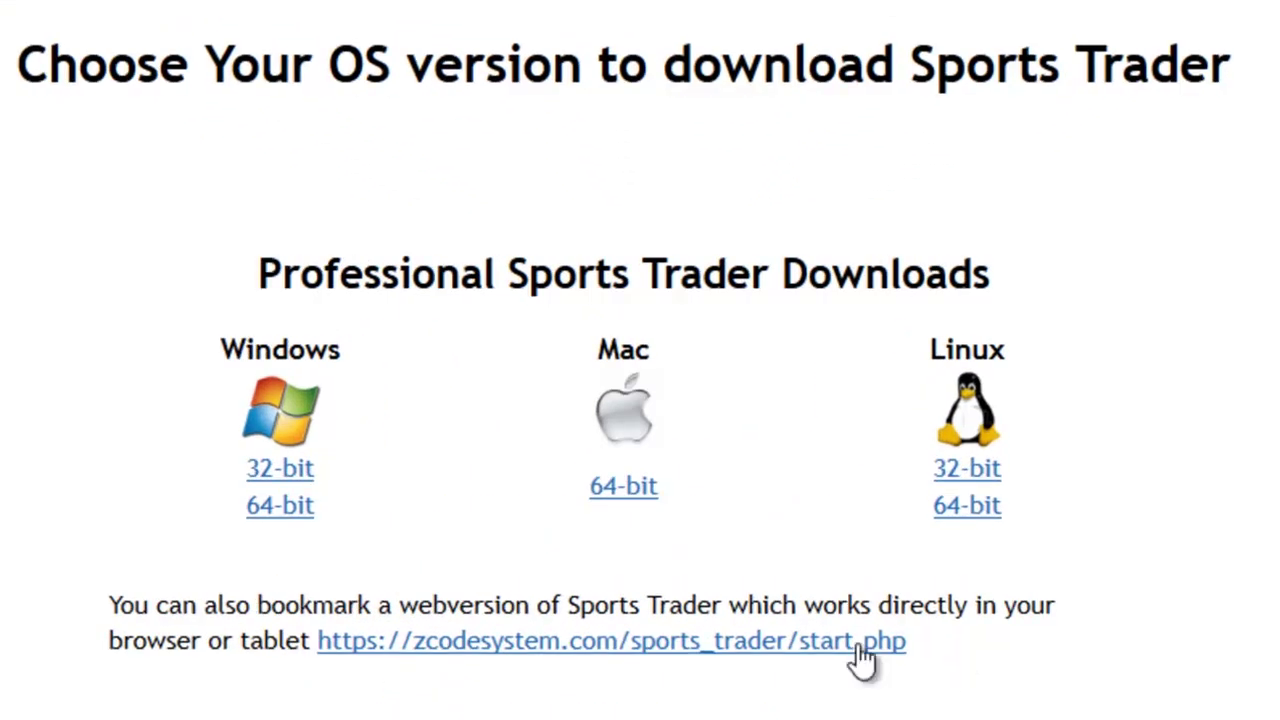
left_click_drag(500, 641, 325, 660)
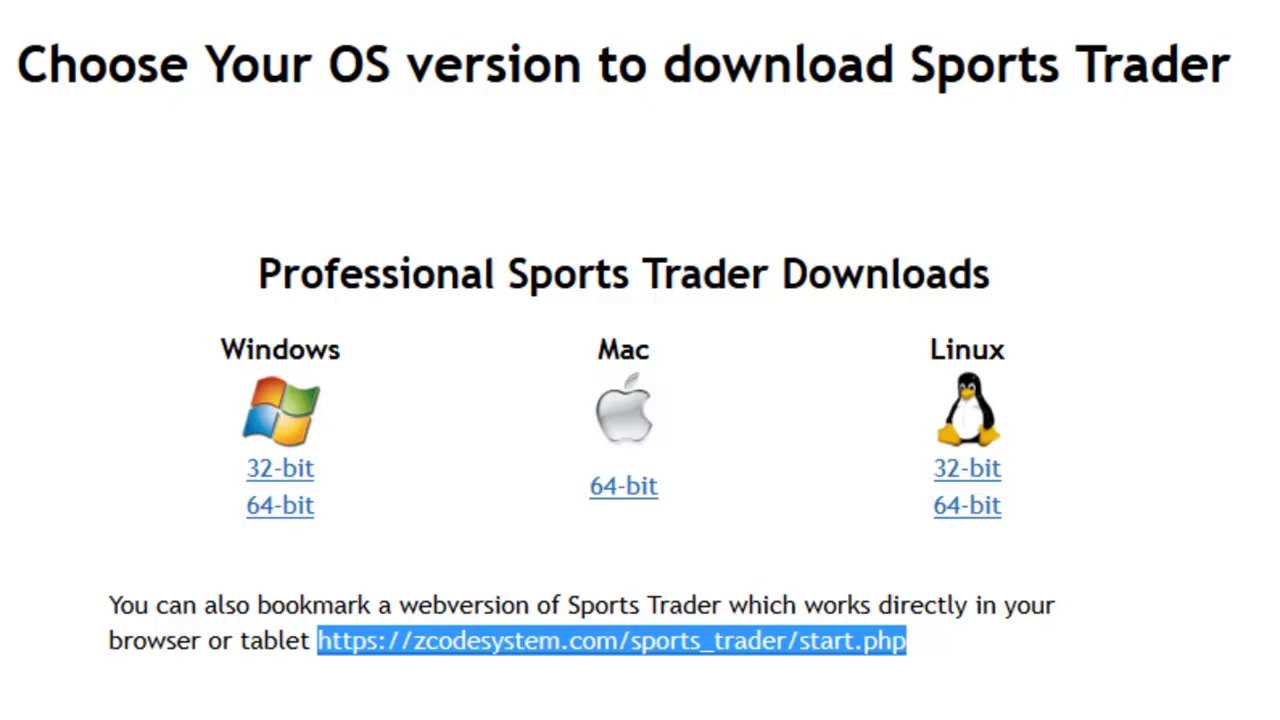
left_click(912, 716)
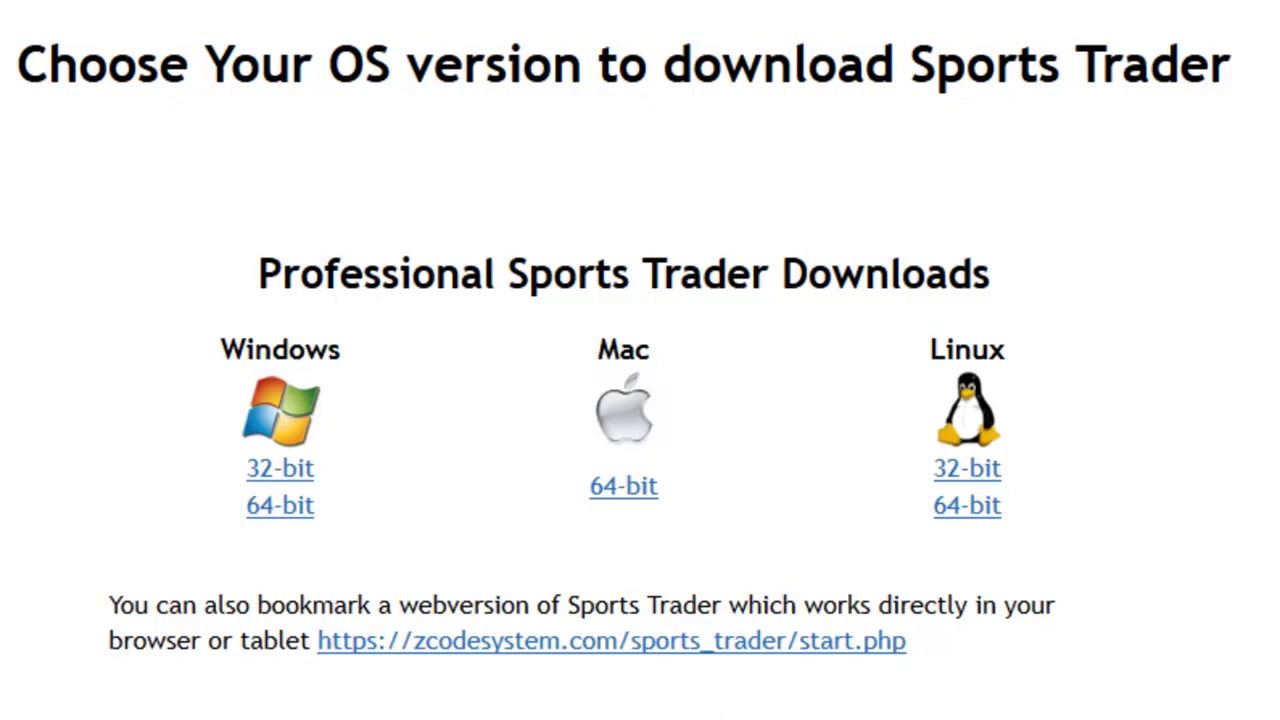
left_click(421, 652)
left_click(683, 652)
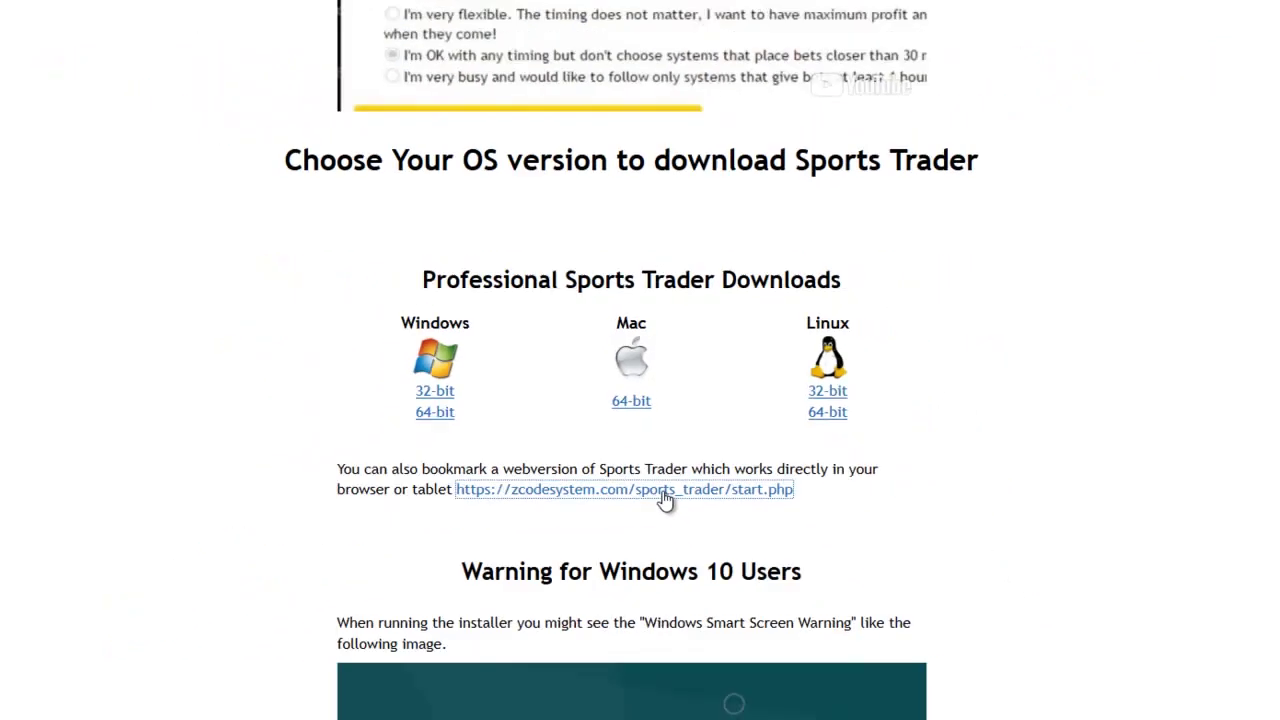